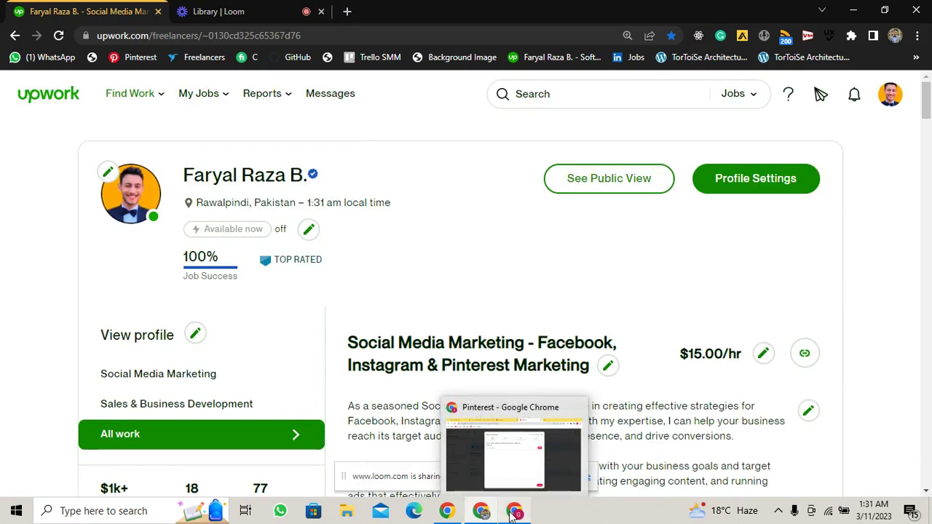
Switch from the Upwork profile to the Pinterest window showing the manual tag setup.
{"action": "left_click", "coordinate": [512, 512]}
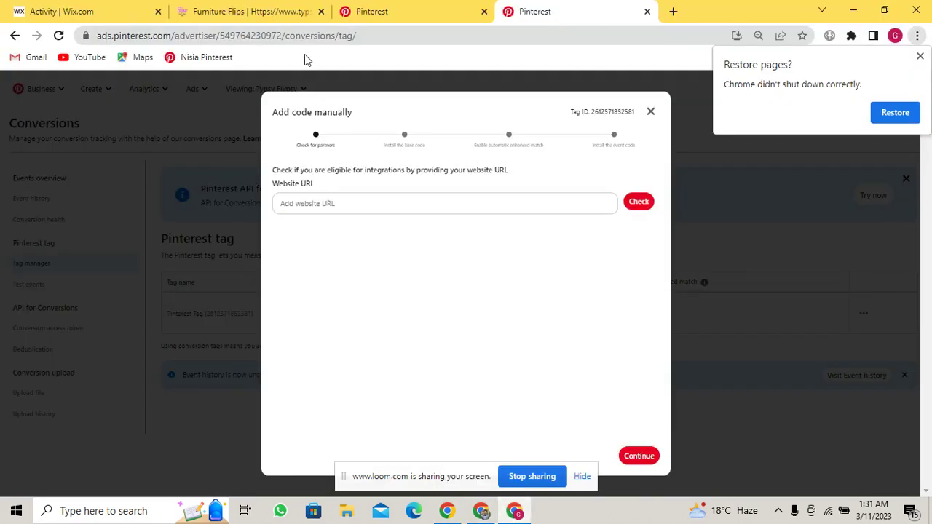
Open the live Typsy Flypsy site tab and dismiss the restore-pages prompt.
{"action": "left_click", "coordinate": [248, 10]}
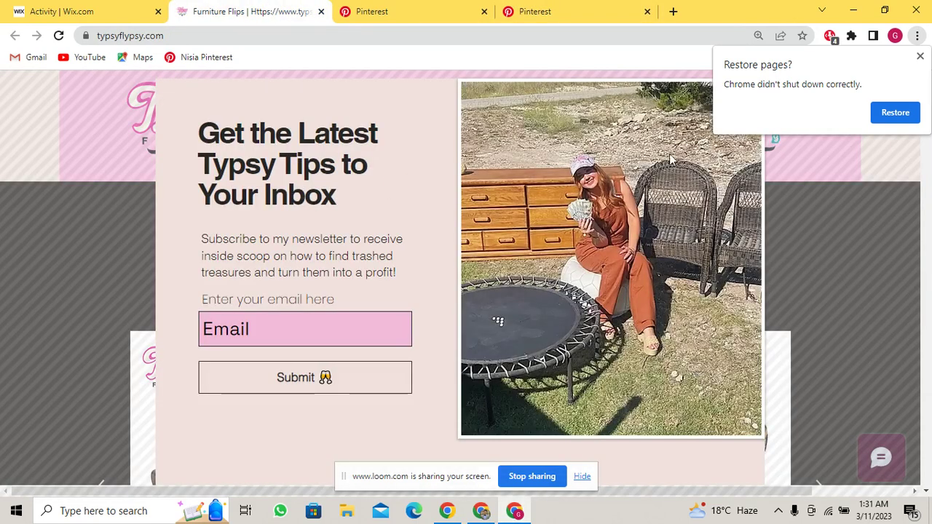
{"action": "left_click", "coordinate": [919, 56]}
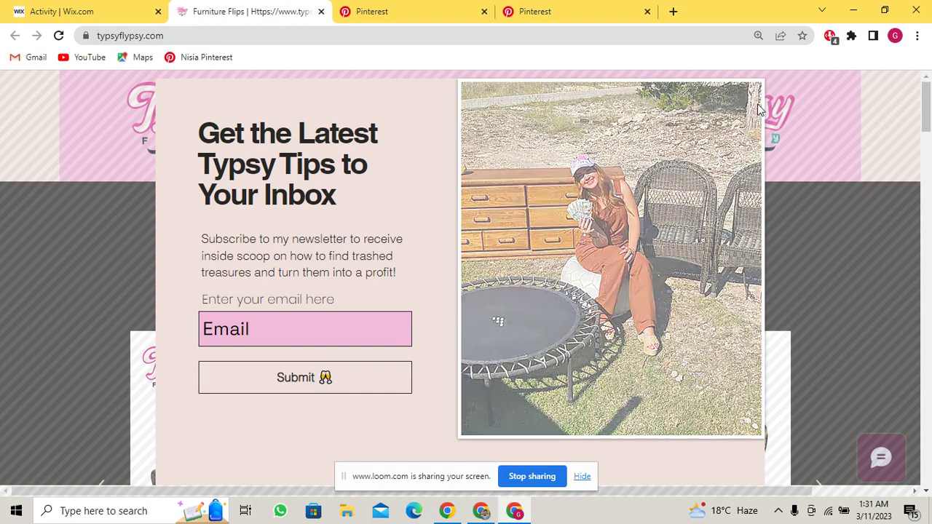
Go through the Wix dashboard's Settings to Advanced > Custom code and review the existing snippets.
{"action": "left_click", "coordinate": [86, 11]}
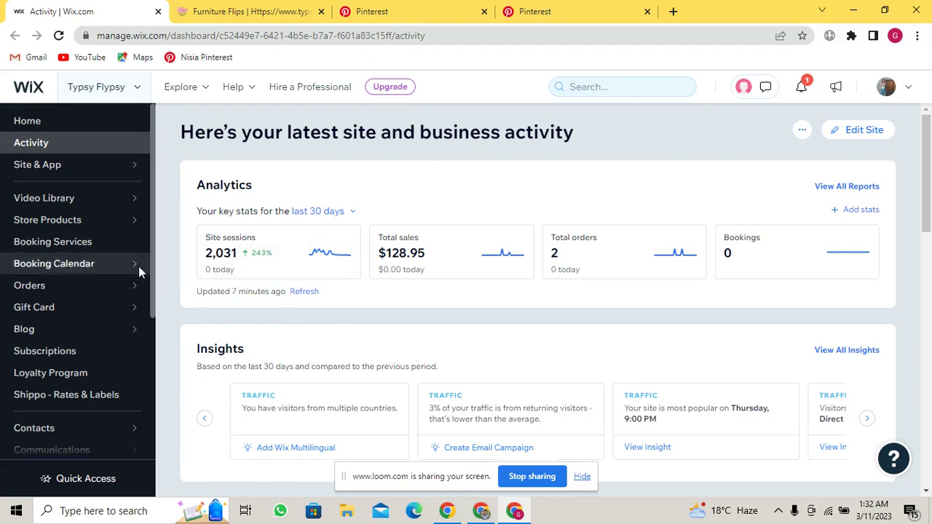
{"action": "scroll", "coordinate": [136, 276], "scroll_direction": "down", "scroll_amount": 3}
{"action": "mouse_move", "coordinate": [72, 423]}
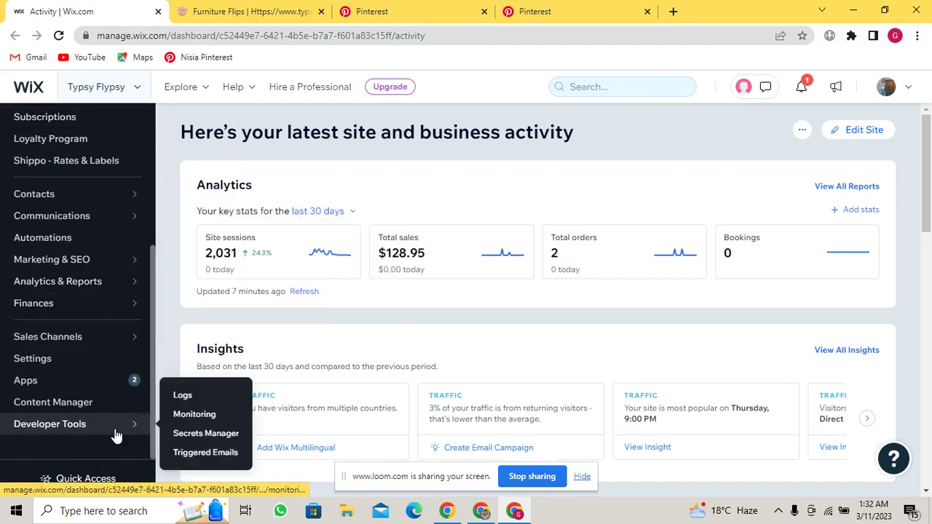
{"action": "left_click", "coordinate": [115, 363]}
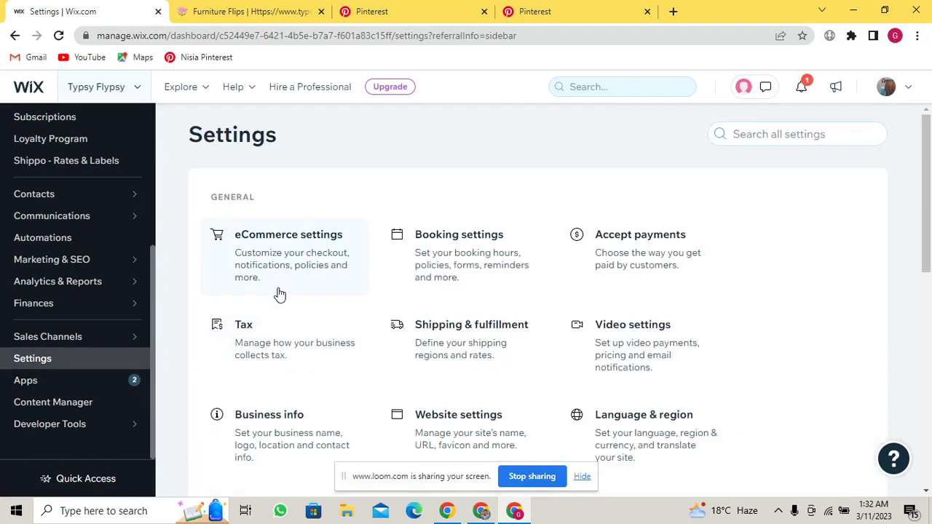
{"action": "scroll", "coordinate": [281, 292], "scroll_direction": "down", "scroll_amount": 3}
{"action": "scroll", "coordinate": [281, 294], "scroll_direction": "down", "scroll_amount": 5}
{"action": "scroll", "coordinate": [269, 342], "scroll_direction": "down", "scroll_amount": 1}
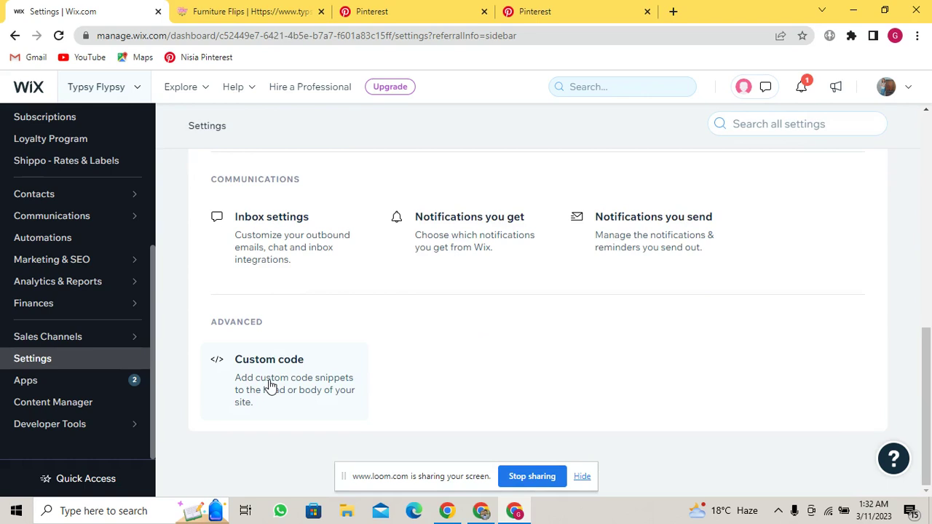
{"action": "left_click", "coordinate": [269, 386]}
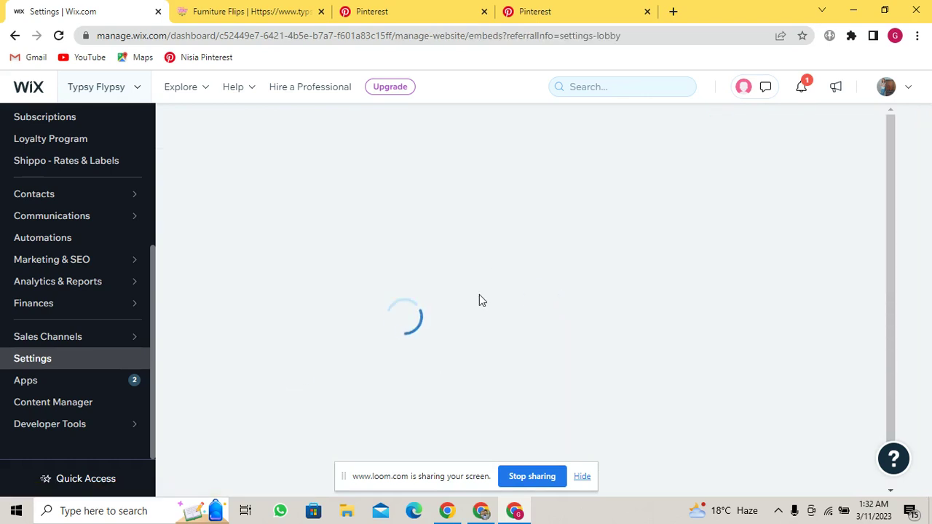
{"action": "scroll", "coordinate": [524, 209], "scroll_direction": "down", "scroll_amount": 2}
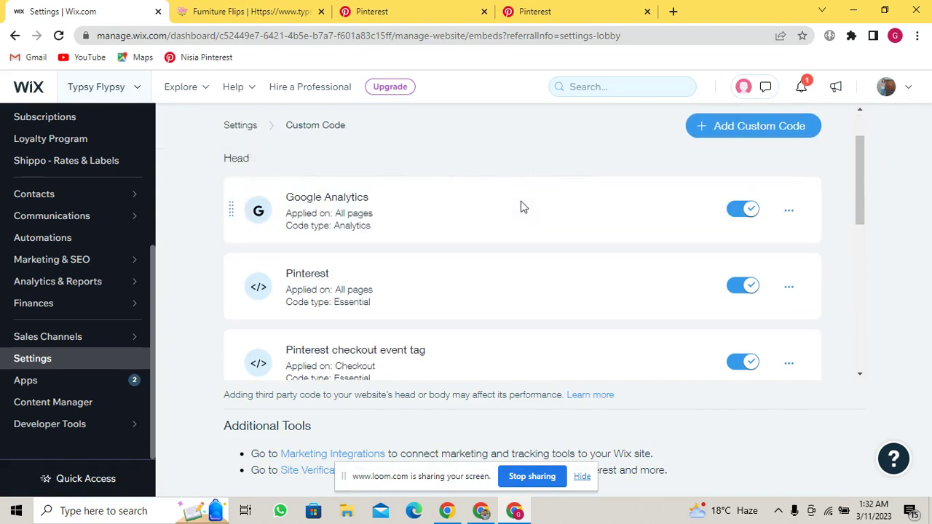
{"action": "scroll", "coordinate": [520, 206], "scroll_direction": "up", "scroll_amount": 2}
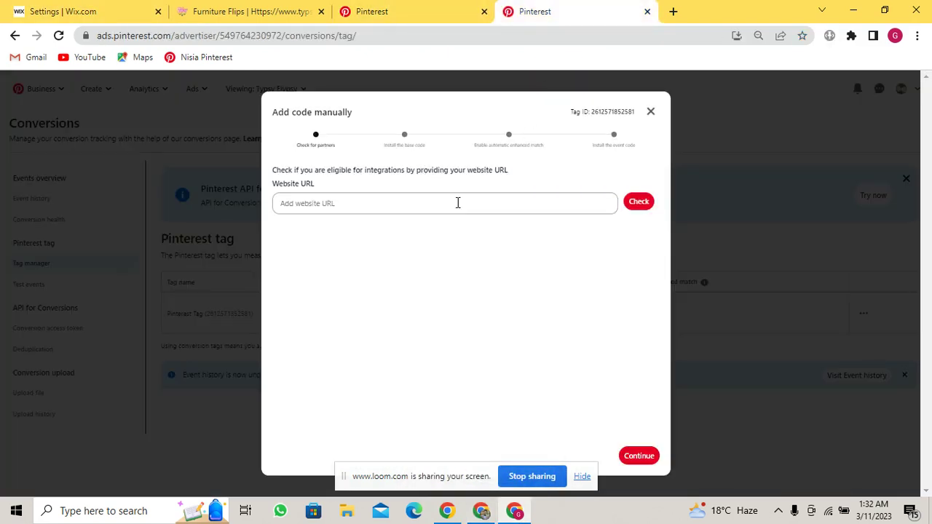
{"action": "left_click", "coordinate": [458, 202]}
{"action": "left_click", "coordinate": [218, 9]}
{"action": "left_click", "coordinate": [270, 41]}
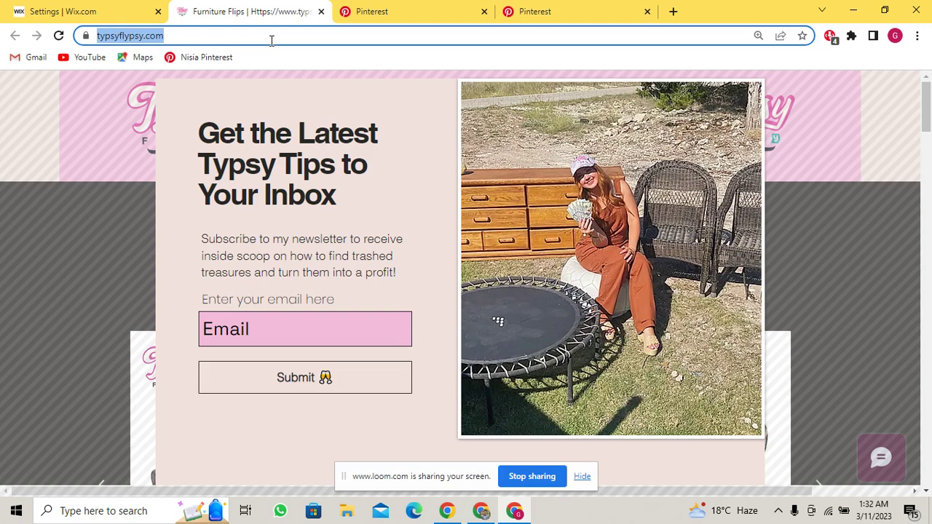
{"action": "left_click", "coordinate": [539, 9]}
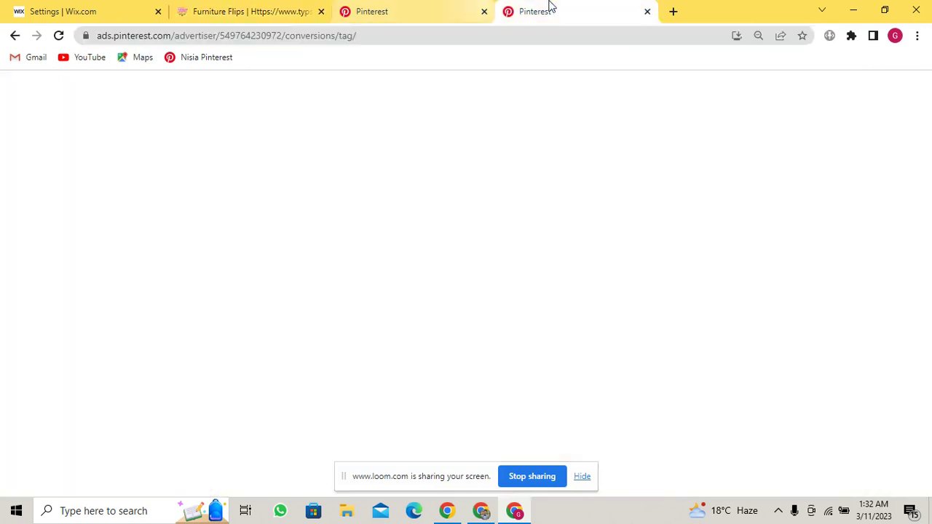
{"action": "type", "text": "https://www.typsyflypsy.com/"}
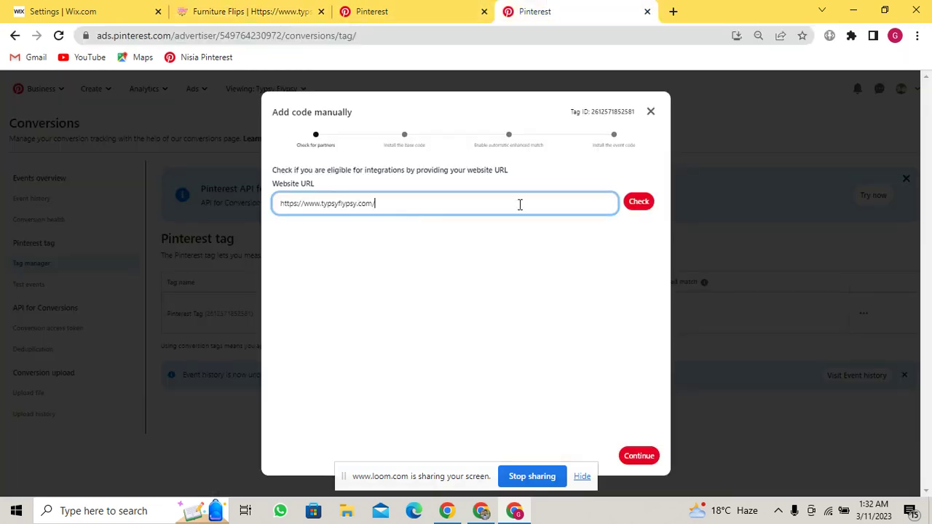
{"action": "left_click", "coordinate": [638, 208]}
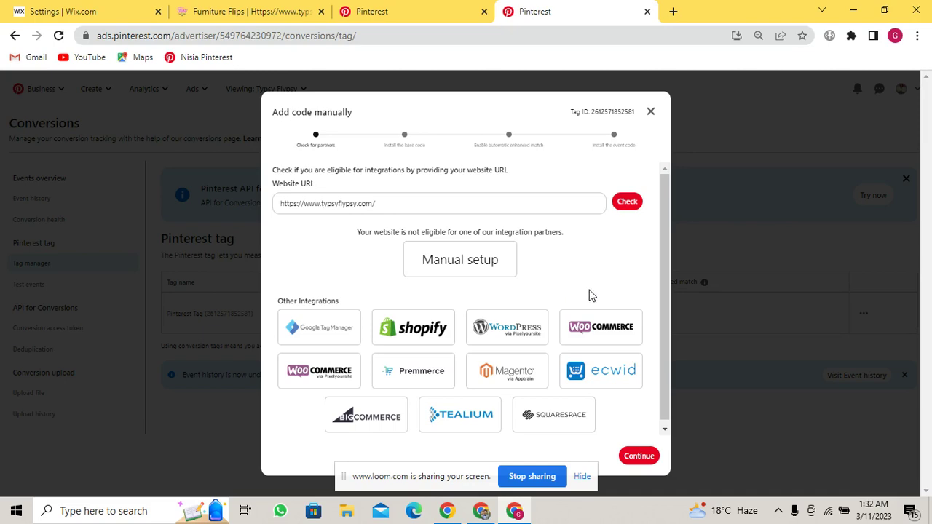
Choose manual setup and continue past the base code to the event code step.
{"action": "left_click", "coordinate": [512, 262]}
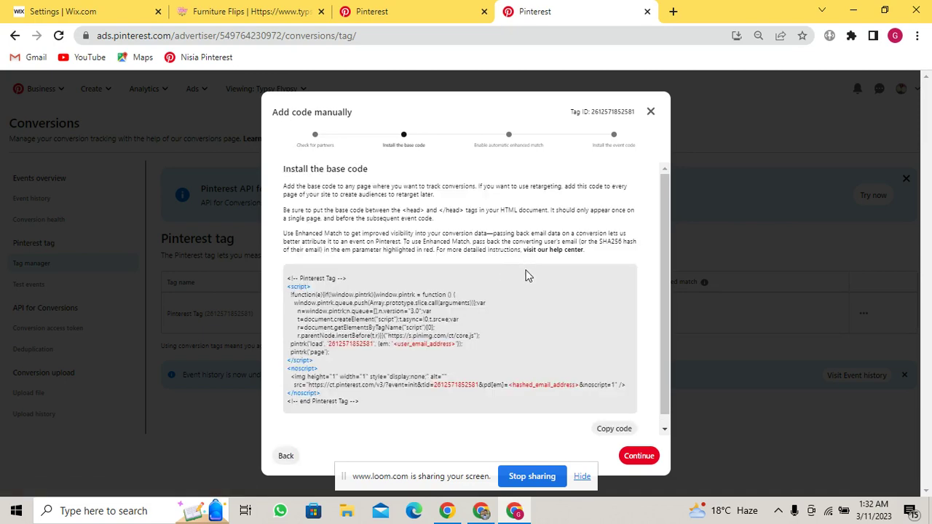
{"action": "scroll", "coordinate": [529, 281], "scroll_direction": "down", "scroll_amount": 1}
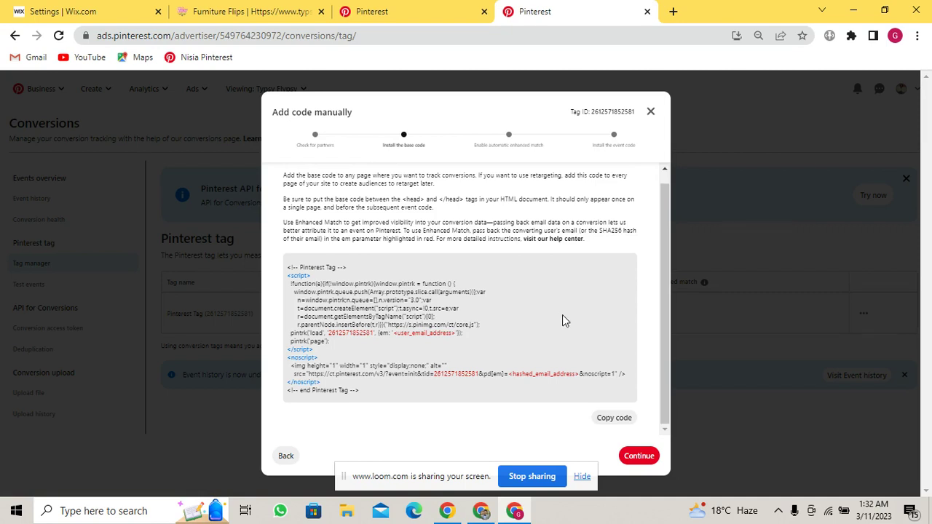
{"action": "left_click", "coordinate": [639, 456]}
{"action": "left_click", "coordinate": [640, 454]}
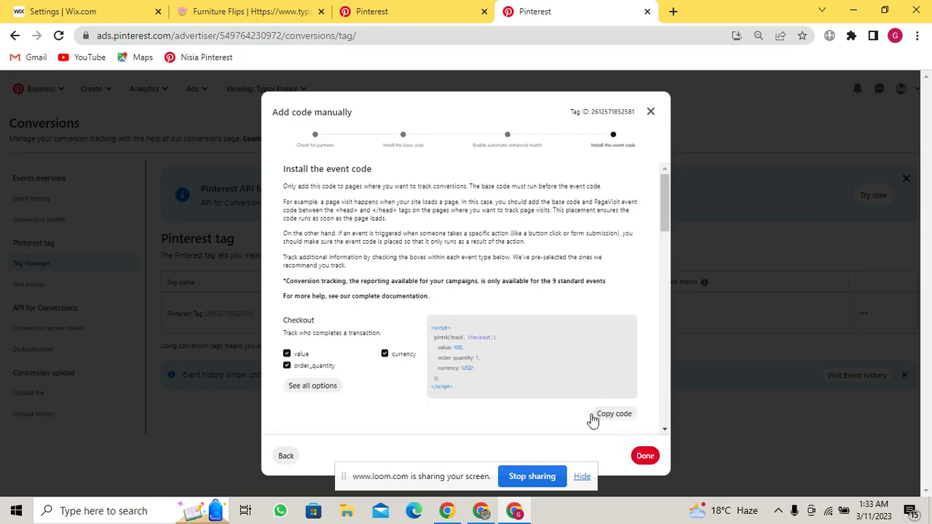
Review the event snippets and select the whole Checkout event script.
{"action": "scroll", "coordinate": [359, 324], "scroll_direction": "down", "scroll_amount": 2}
{"action": "scroll", "coordinate": [378, 319], "scroll_direction": "down", "scroll_amount": 1}
{"action": "scroll", "coordinate": [395, 312], "scroll_direction": "down", "scroll_amount": 1}
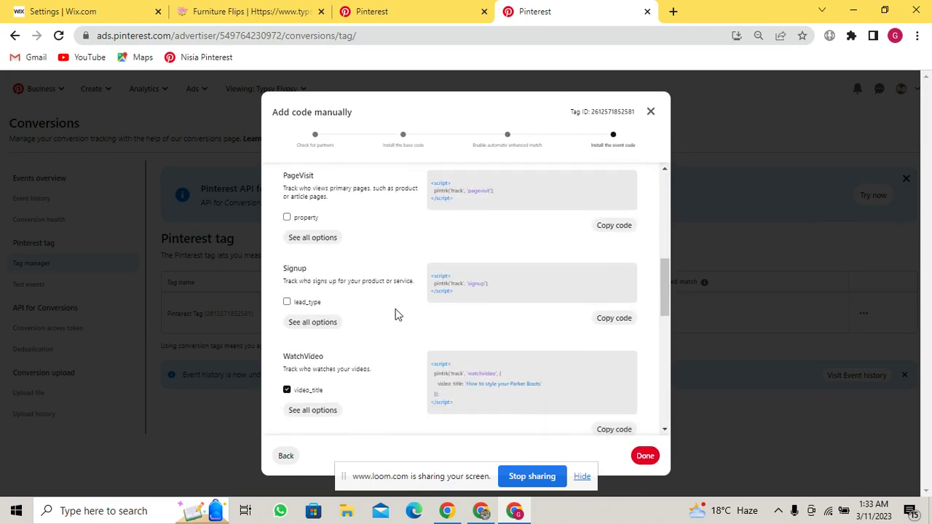
{"action": "scroll", "coordinate": [396, 312], "scroll_direction": "down", "scroll_amount": 1}
{"action": "scroll", "coordinate": [395, 312], "scroll_direction": "up", "scroll_amount": 3}
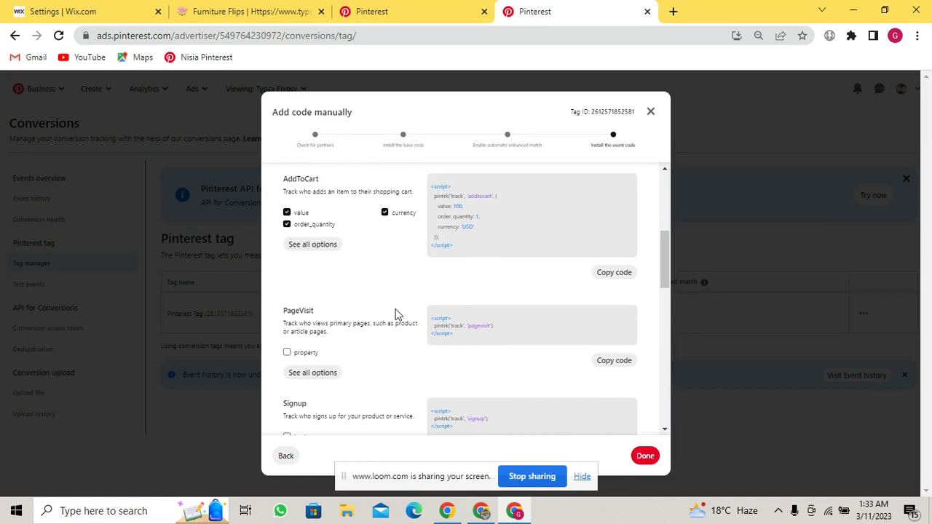
{"action": "scroll", "coordinate": [395, 315], "scroll_direction": "up", "scroll_amount": 1}
{"action": "scroll", "coordinate": [395, 314], "scroll_direction": "up", "scroll_amount": 1}
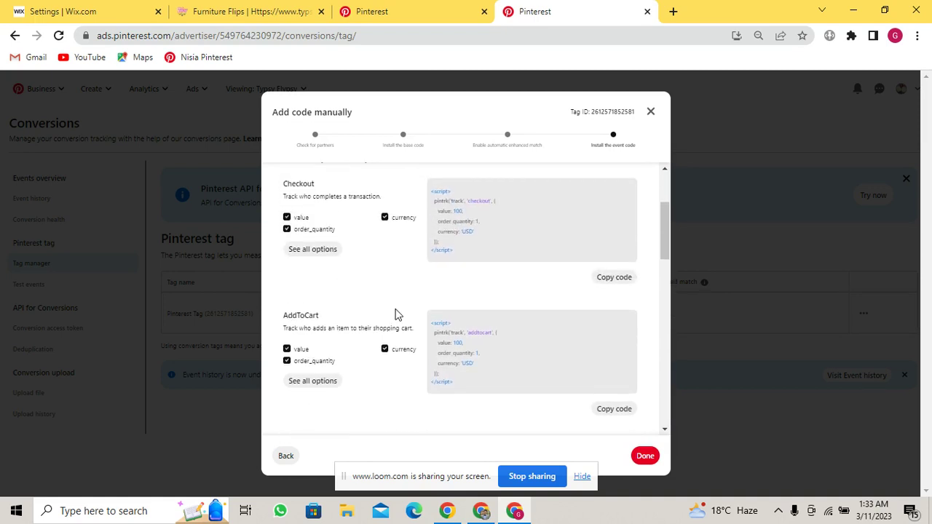
{"action": "scroll", "coordinate": [395, 314], "scroll_direction": "up", "scroll_amount": 1}
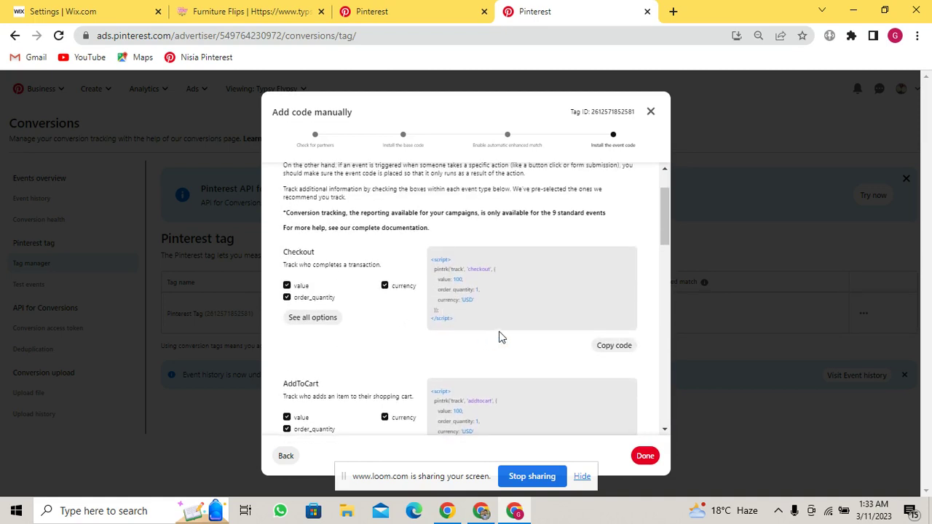
{"action": "mouse_move", "coordinate": [457, 329]}
{"action": "left_mouse_down"}
{"action": "mouse_move", "coordinate": [442, 316]}
{"action": "mouse_move", "coordinate": [431, 260]}
{"action": "left_mouse_up"}
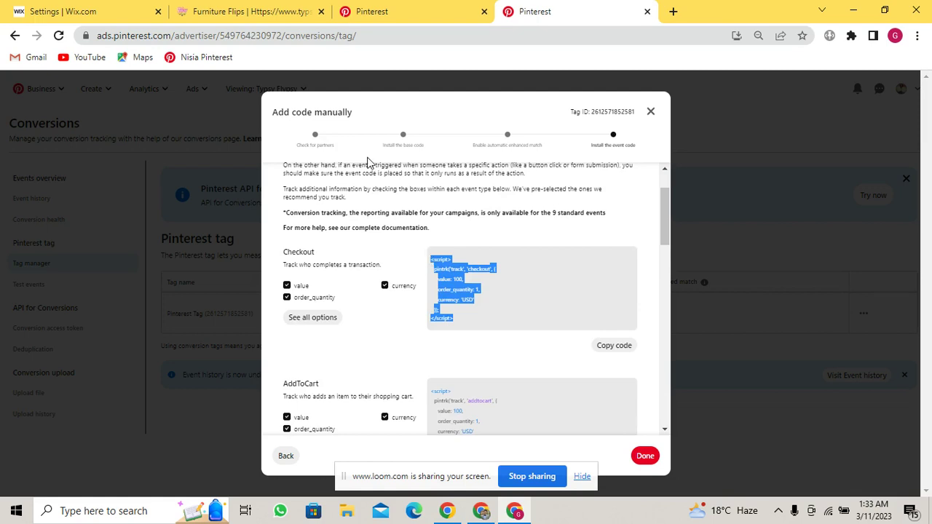
Delete the existing Pinterest checkout event tag in Custom Code and begin a new snippet entry.
{"action": "left_click", "coordinate": [16, 8]}
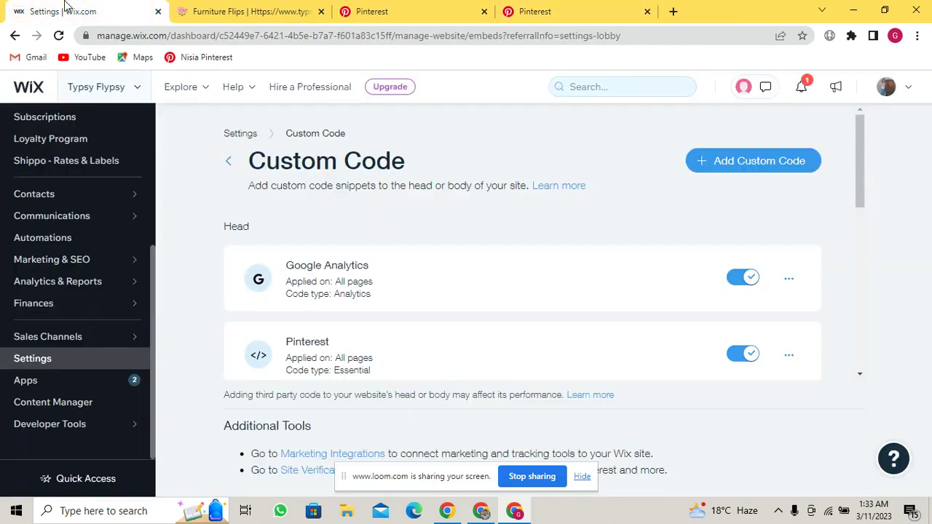
{"action": "scroll", "coordinate": [393, 225], "scroll_direction": "down", "scroll_amount": 1}
{"action": "scroll", "coordinate": [358, 217], "scroll_direction": "up", "scroll_amount": 2}
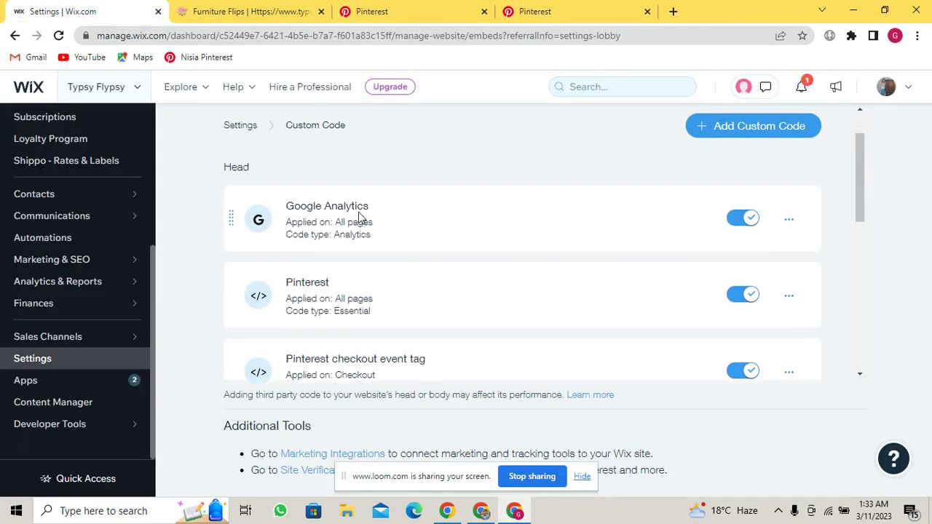
{"action": "scroll", "coordinate": [358, 218], "scroll_direction": "down", "scroll_amount": 3}
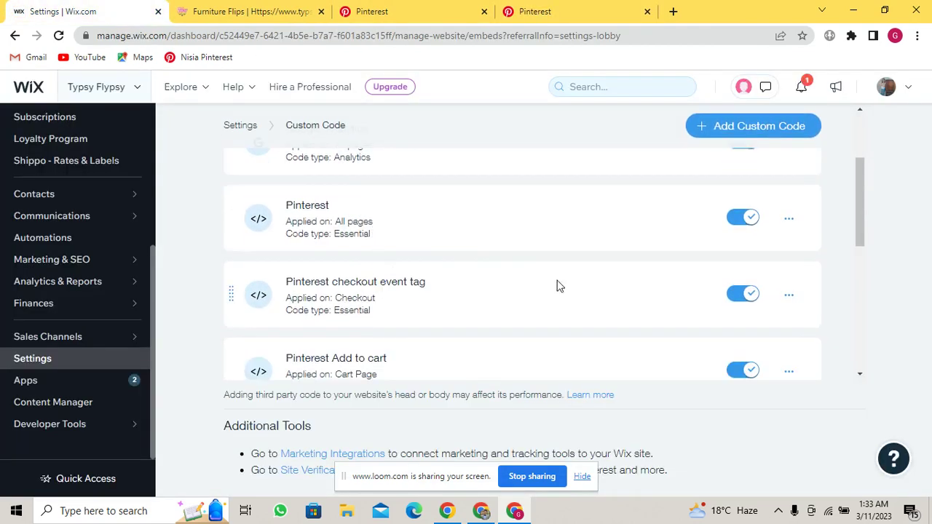
{"action": "left_click", "coordinate": [794, 298]}
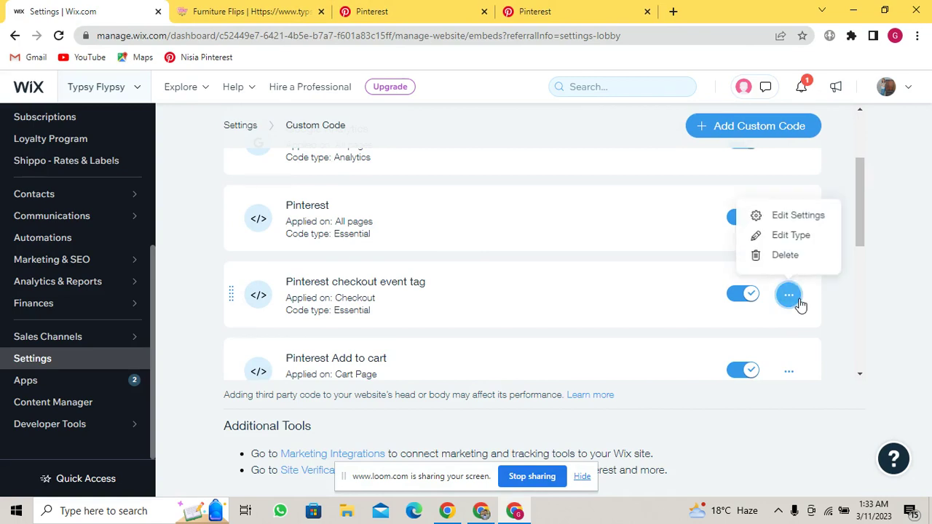
{"action": "left_click", "coordinate": [778, 256]}
{"action": "left_click", "coordinate": [626, 329]}
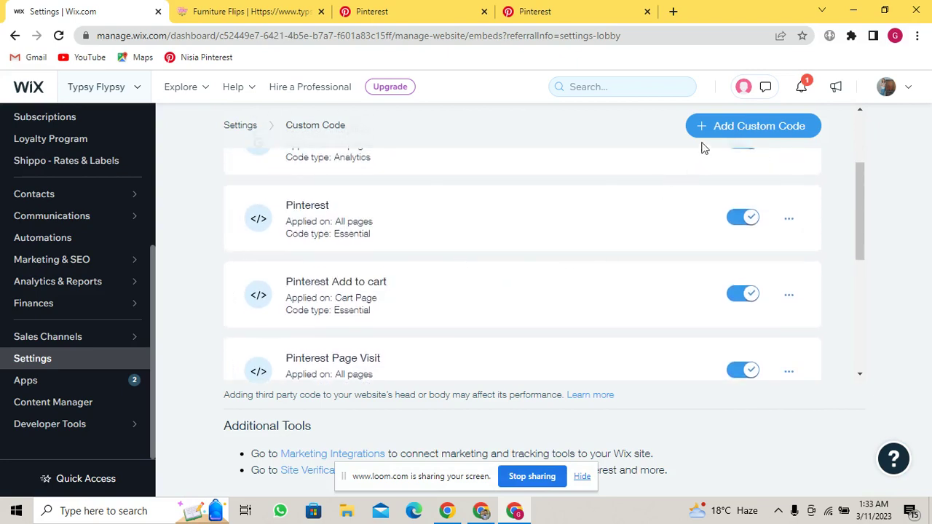
{"action": "left_click", "coordinate": [714, 127]}
{"action": "left_click", "coordinate": [417, 225]}
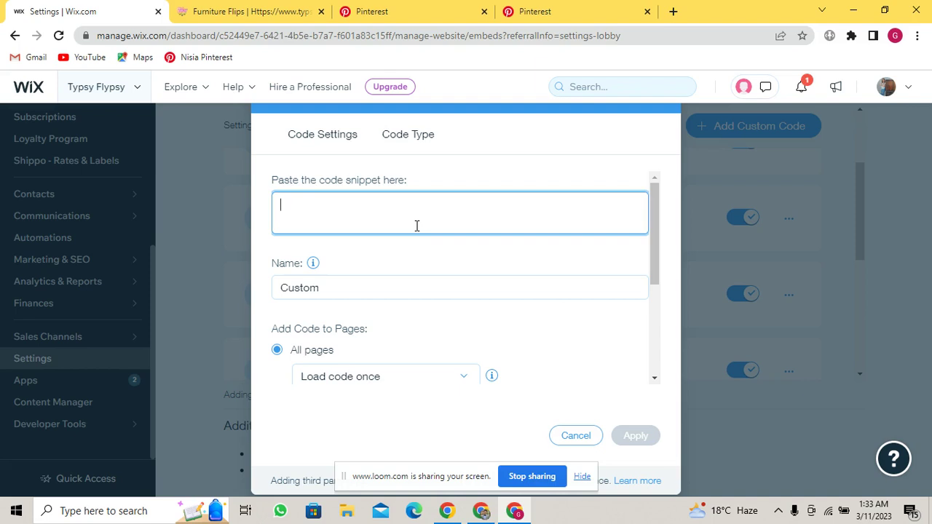
Paste the Pinterest Checkout event script into the snippet box and compare it with Pinterest's code.
{"action": "key", "text": "ctrl+v"}
{"action": "scroll", "coordinate": [415, 226], "scroll_direction": "up", "scroll_amount": 5}
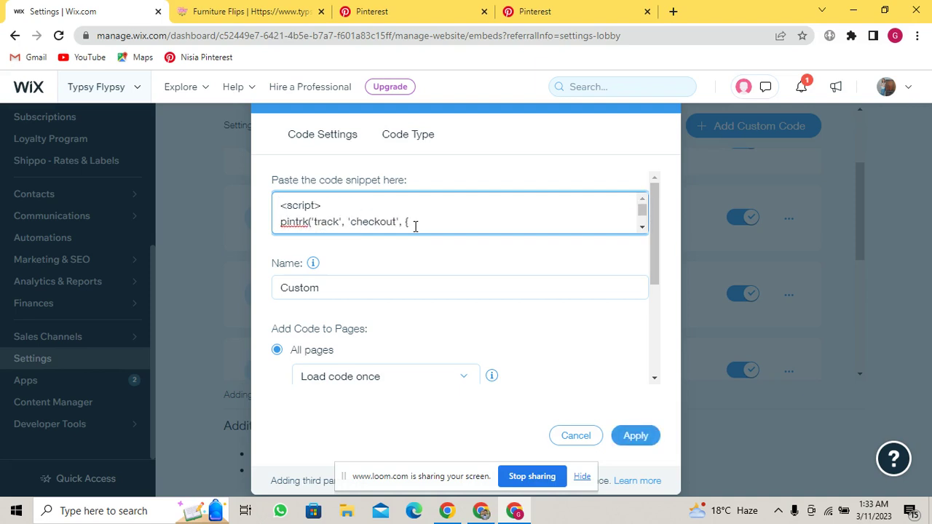
{"action": "scroll", "coordinate": [422, 216], "scroll_direction": "down", "scroll_amount": 5}
{"action": "scroll", "coordinate": [422, 217], "scroll_direction": "up", "scroll_amount": 5}
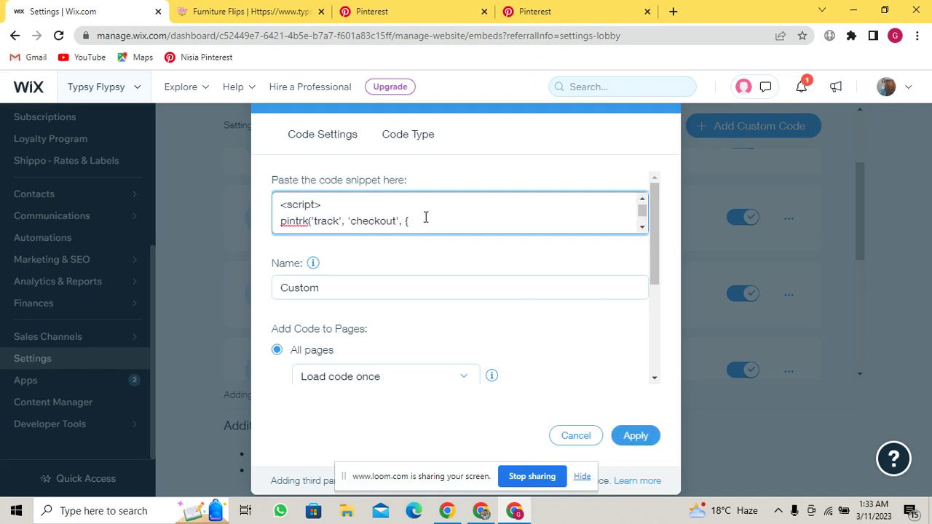
{"action": "scroll", "coordinate": [425, 217], "scroll_direction": "down", "scroll_amount": 3}
{"action": "scroll", "coordinate": [425, 217], "scroll_direction": "down", "scroll_amount": 2}
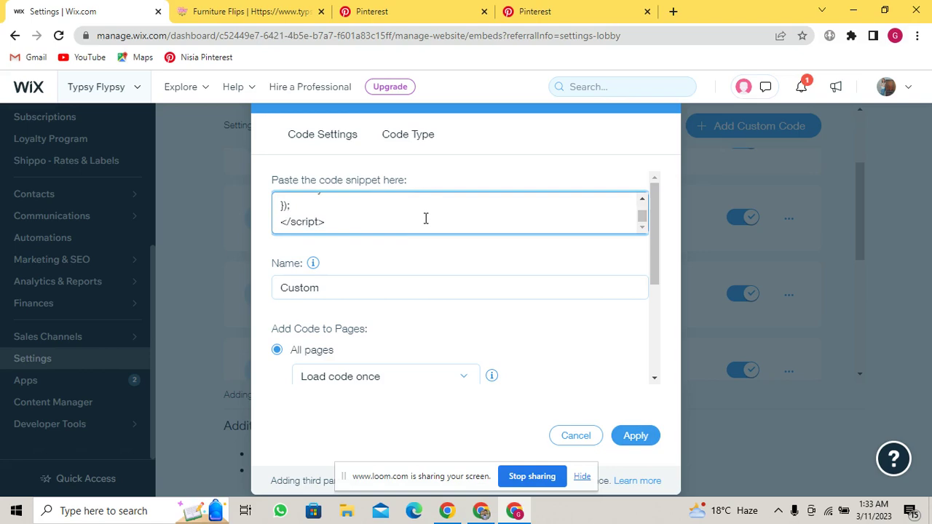
{"action": "left_click", "coordinate": [380, 9]}
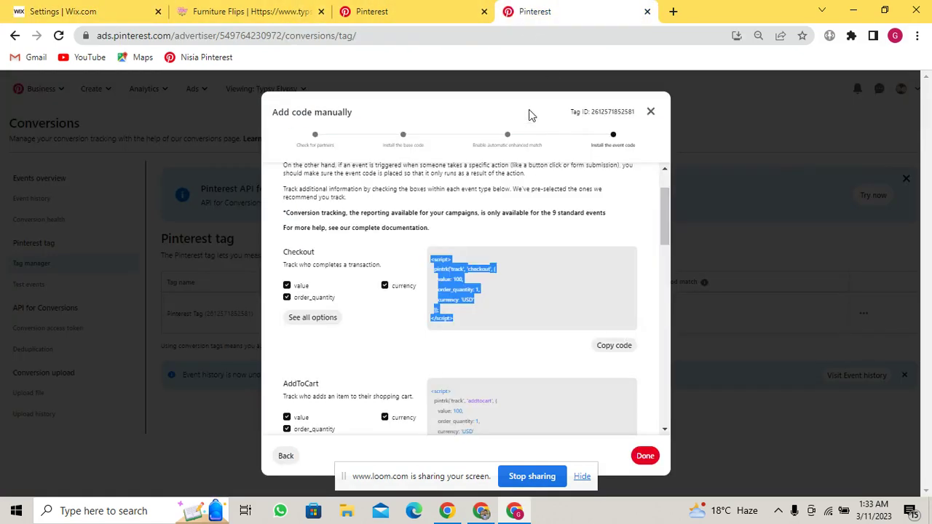
{"action": "left_click", "coordinate": [73, 10]}
{"action": "scroll", "coordinate": [452, 321], "scroll_direction": "down", "scroll_amount": 2}
{"action": "scroll", "coordinate": [422, 276], "scroll_direction": "up", "scroll_amount": 1}
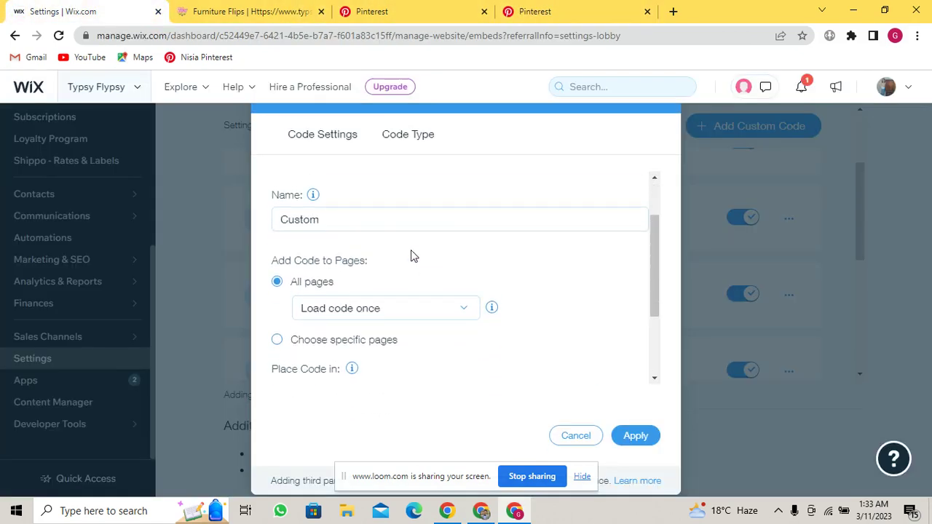
Rename the snippet from 'Custom' to 'Pinterest Checkout Event'.
{"action": "left_click", "coordinate": [401, 225]}
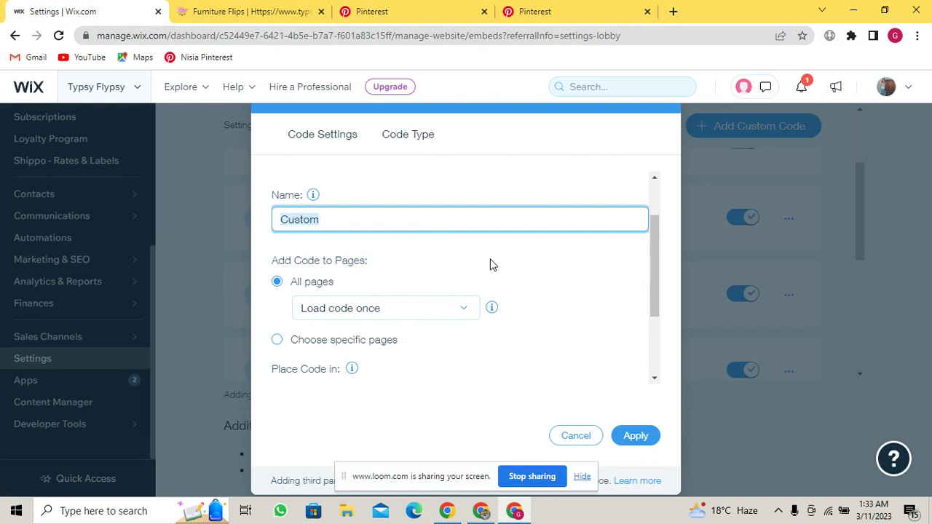
{"action": "type", "text": "P"}
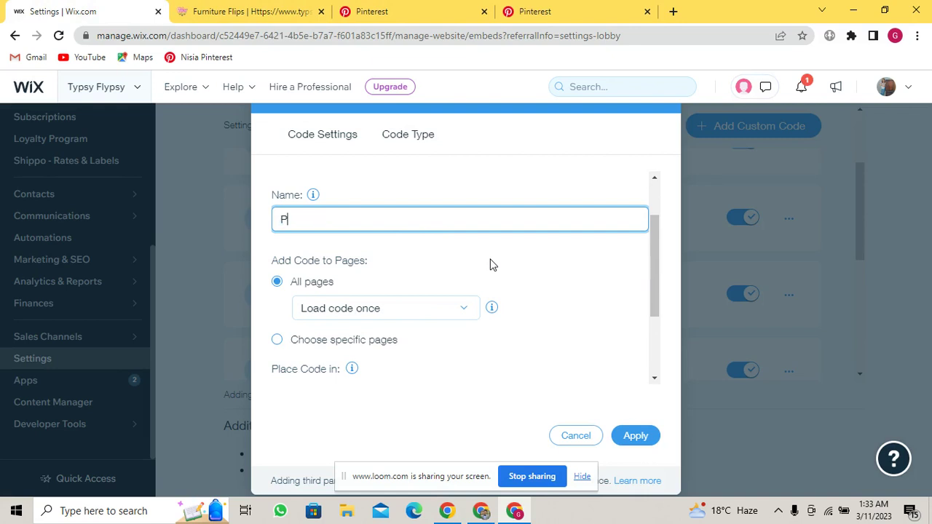
{"action": "type", "text": "interest"}
{"action": "type", "text": " Checko"}
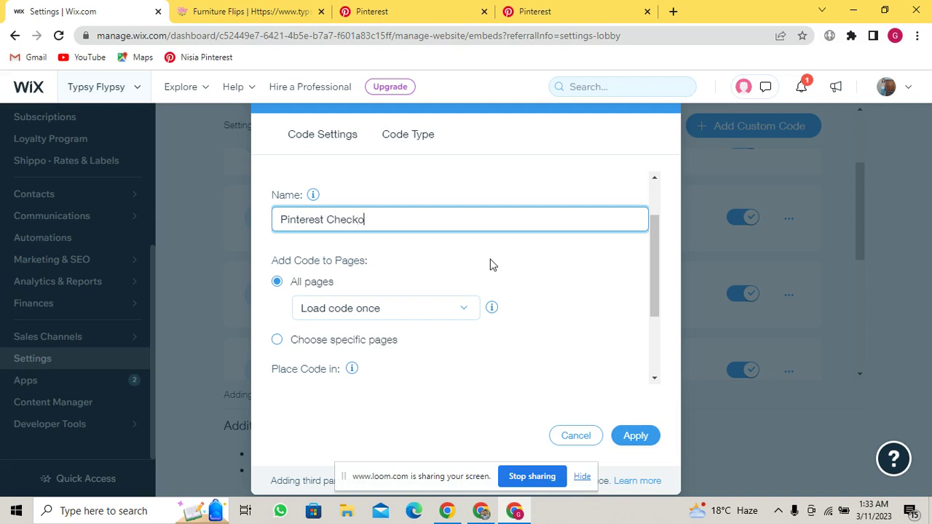
{"action": "type", "text": "ut"}
{"action": "type", "text": " C"}
{"action": "type", "text": " Even"}
{"action": "type", "text": "t"}
{"action": "scroll", "coordinate": [482, 368], "scroll_direction": "down", "scroll_amount": 1}
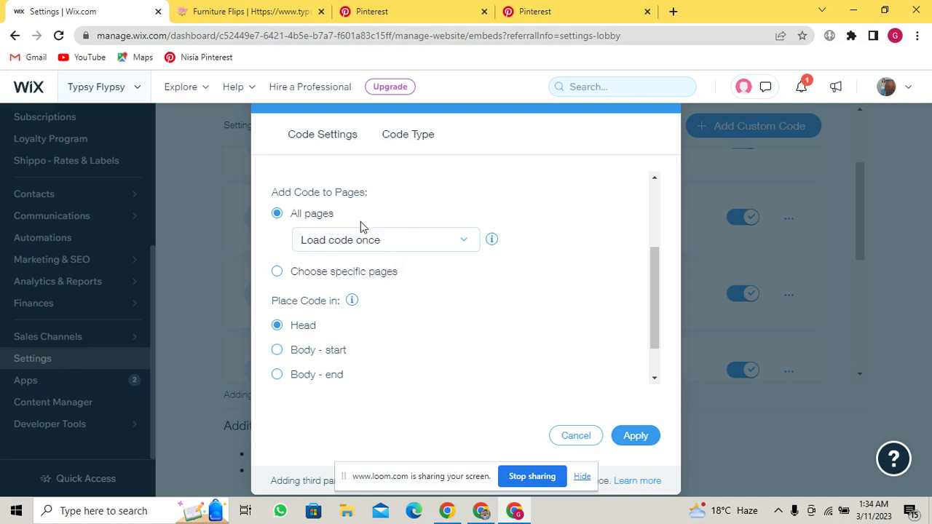
Restrict the snippet to specific pages with only Checkout ticked, and apply it.
{"action": "left_click", "coordinate": [348, 277]}
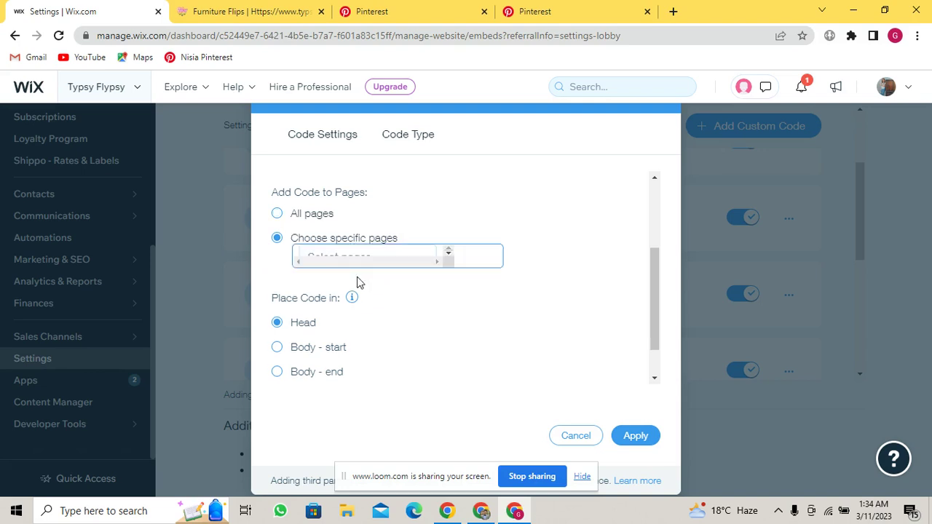
{"action": "left_click", "coordinate": [429, 251]}
{"action": "scroll", "coordinate": [429, 303], "scroll_direction": "down", "scroll_amount": 1}
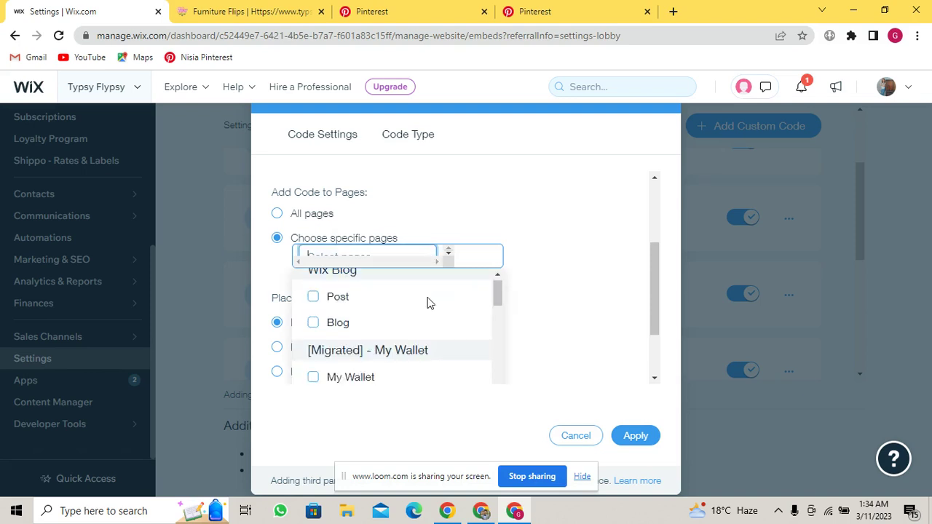
{"action": "scroll", "coordinate": [429, 304], "scroll_direction": "down", "scroll_amount": 2}
{"action": "scroll", "coordinate": [428, 304], "scroll_direction": "down", "scroll_amount": 2}
{"action": "scroll", "coordinate": [429, 303], "scroll_direction": "down", "scroll_amount": 1}
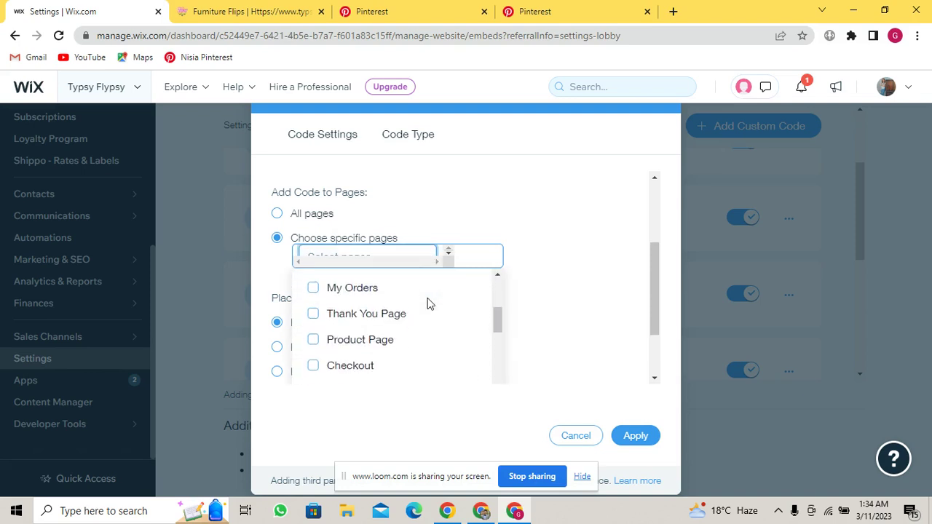
{"action": "scroll", "coordinate": [428, 304], "scroll_direction": "down", "scroll_amount": 1}
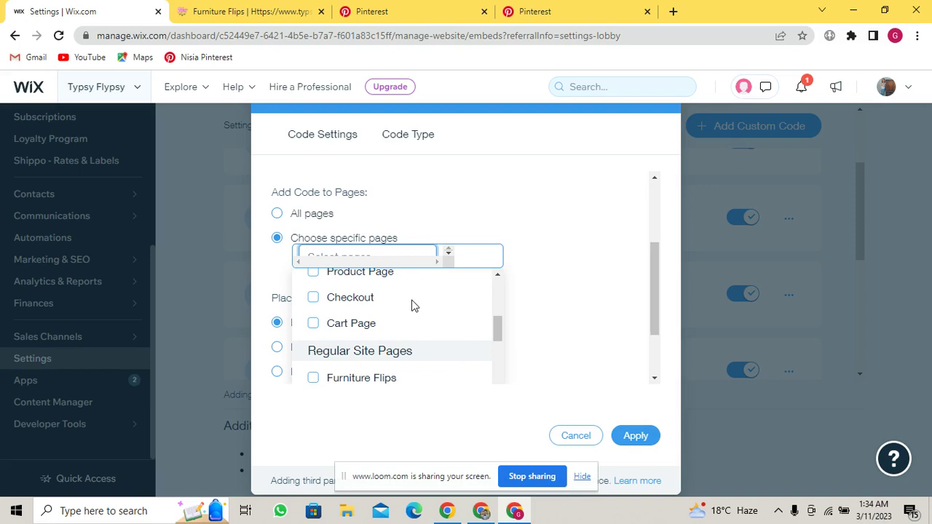
{"action": "scroll", "coordinate": [412, 306], "scroll_direction": "up", "scroll_amount": 1}
{"action": "scroll", "coordinate": [412, 306], "scroll_direction": "up", "scroll_amount": 1}
{"action": "scroll", "coordinate": [397, 322], "scroll_direction": "down", "scroll_amount": 2}
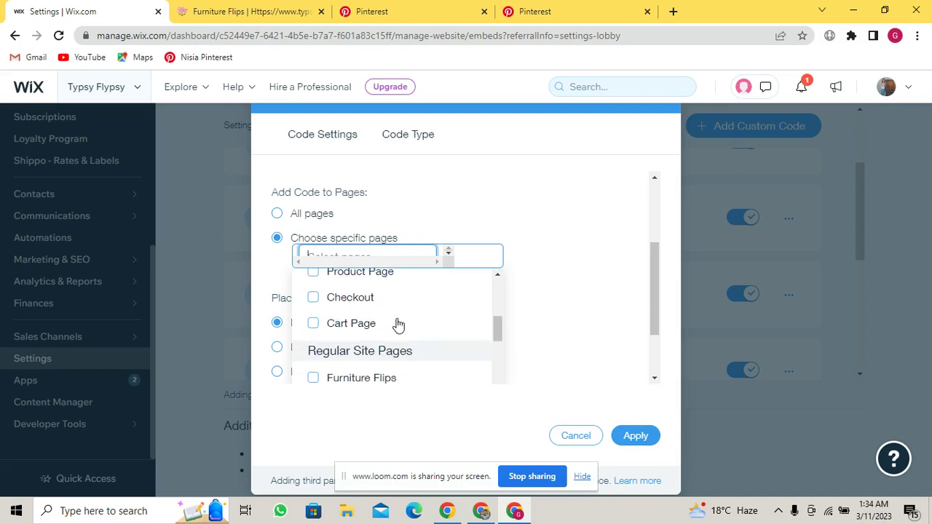
{"action": "left_click", "coordinate": [364, 298]}
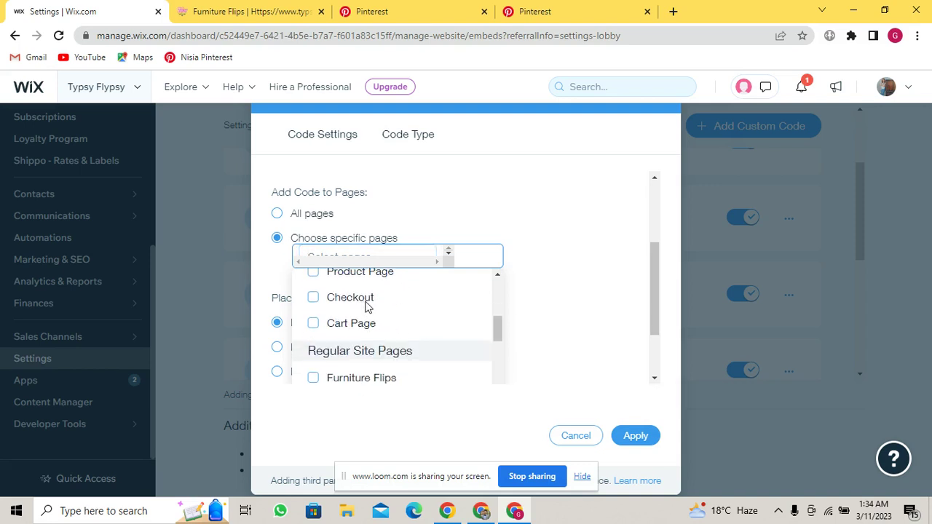
{"action": "left_click", "coordinate": [557, 295]}
{"action": "scroll", "coordinate": [368, 351], "scroll_direction": "down", "scroll_amount": 1}
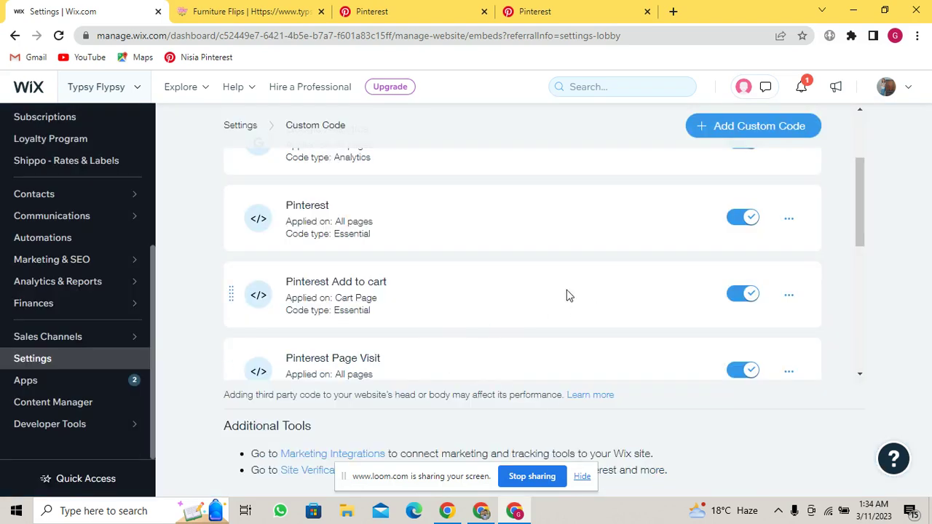
On typsyflypsy.com, close the newsletter popup and add the Vintage Maxine cookie jar from Shop to the cart.
{"action": "mouse_move", "coordinate": [397, 295]}
{"action": "left_click", "coordinate": [254, 13]}
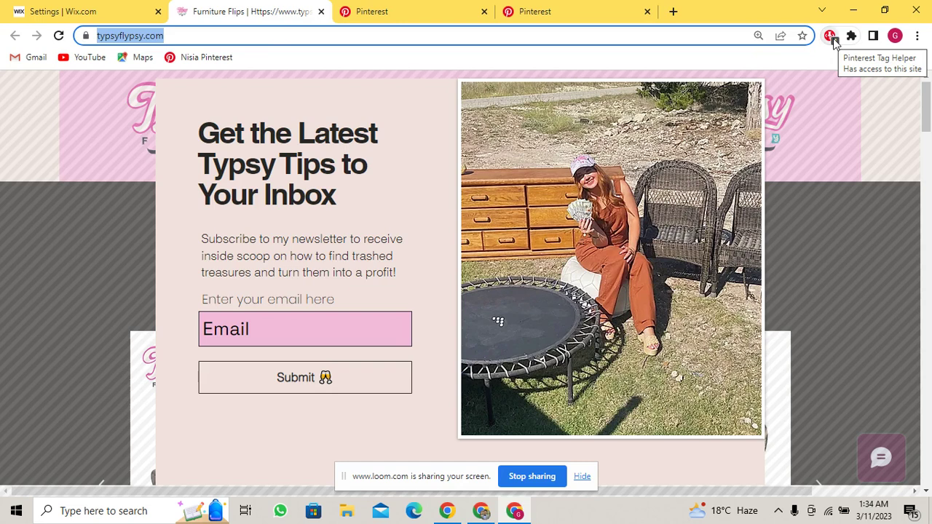
{"action": "left_click", "coordinate": [844, 97]}
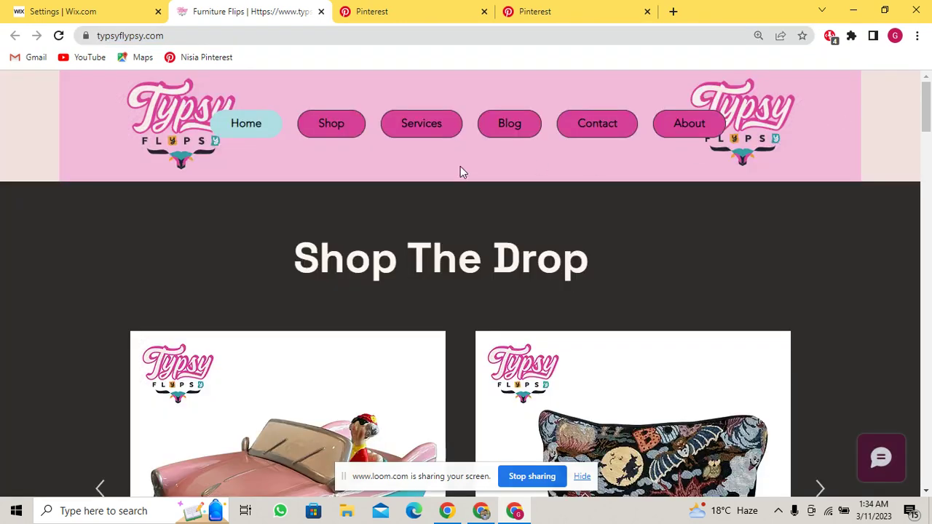
{"action": "left_click", "coordinate": [350, 124]}
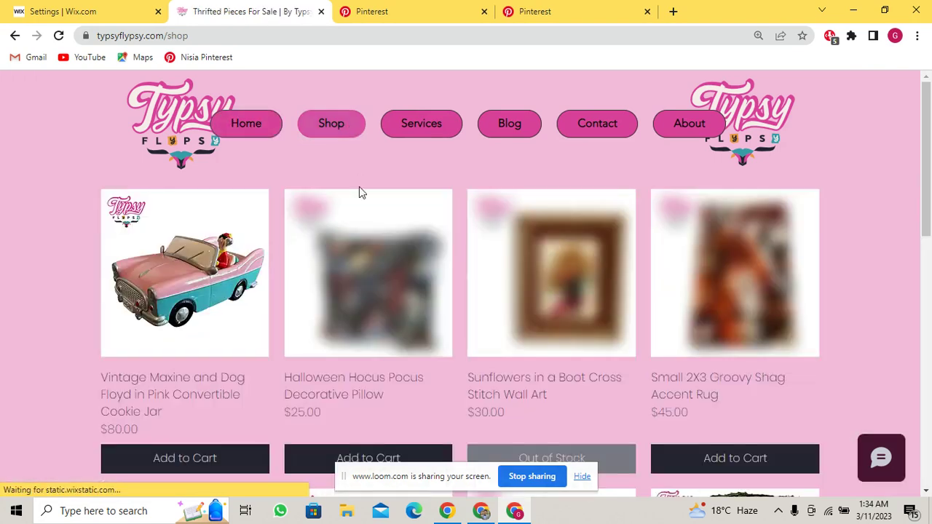
{"action": "scroll", "coordinate": [199, 276], "scroll_direction": "down", "scroll_amount": 2}
{"action": "scroll", "coordinate": [193, 299], "scroll_direction": "up", "scroll_amount": 1}
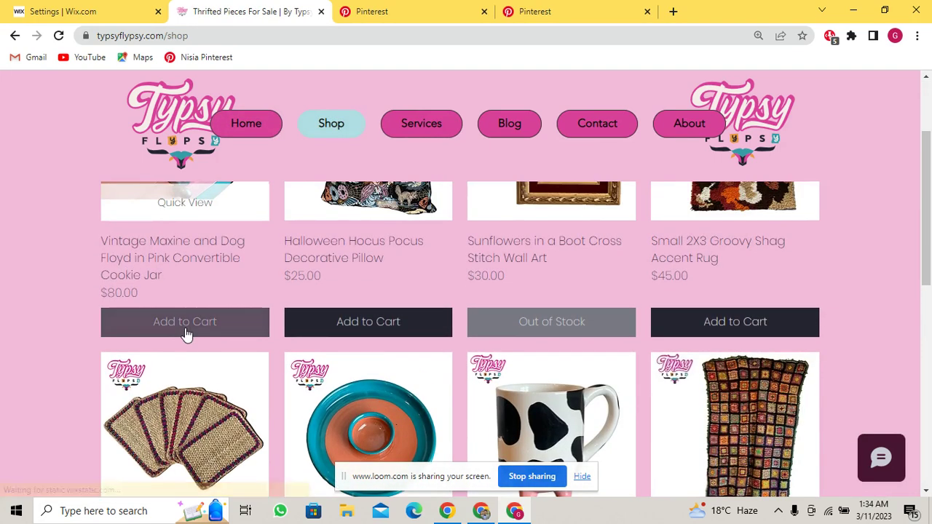
{"action": "left_click", "coordinate": [185, 334]}
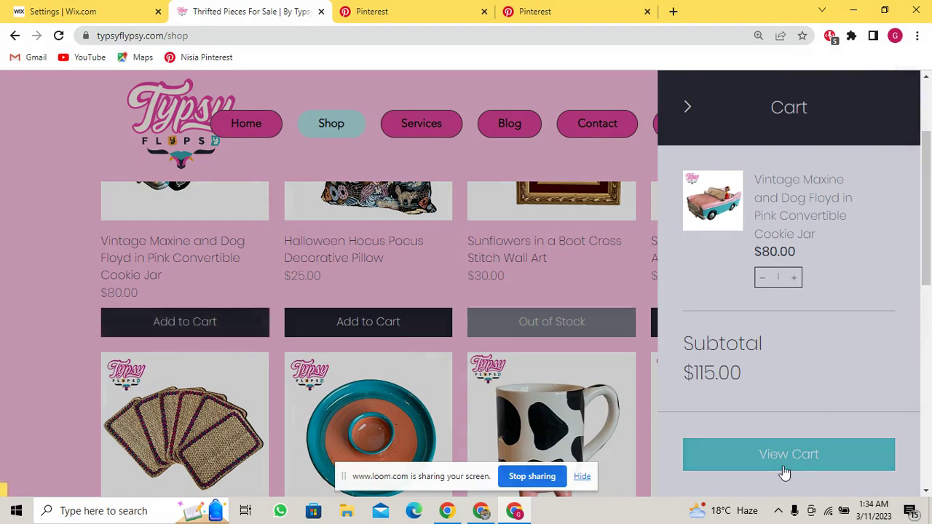
Open the cart page and check Pinterest Tag Helper's list for successful page-visit and add-to-cart events.
{"action": "left_click", "coordinate": [780, 463]}
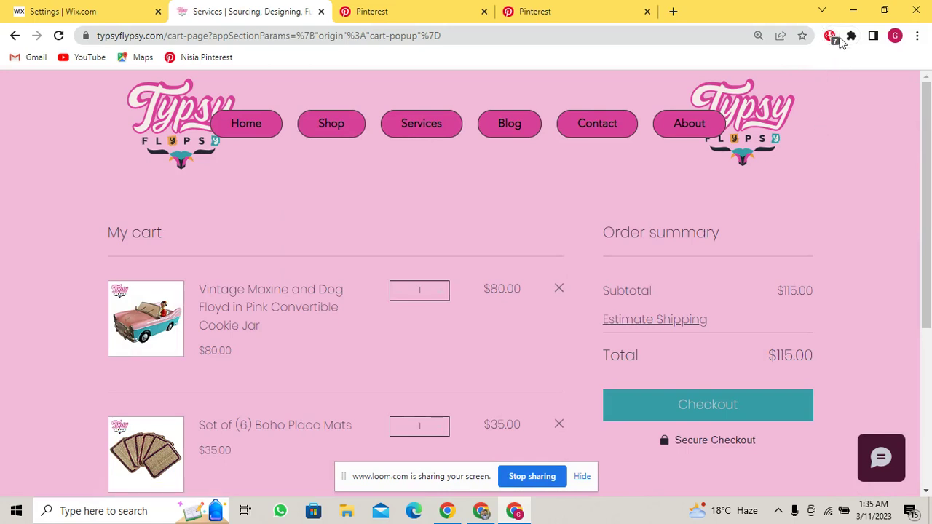
{"action": "left_click", "coordinate": [829, 38]}
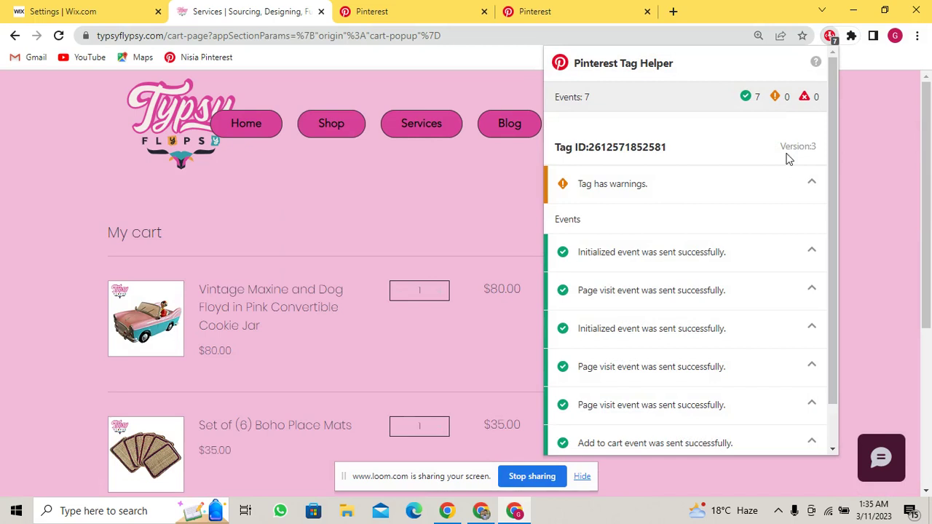
{"action": "scroll", "coordinate": [781, 288], "scroll_direction": "down", "scroll_amount": 2}
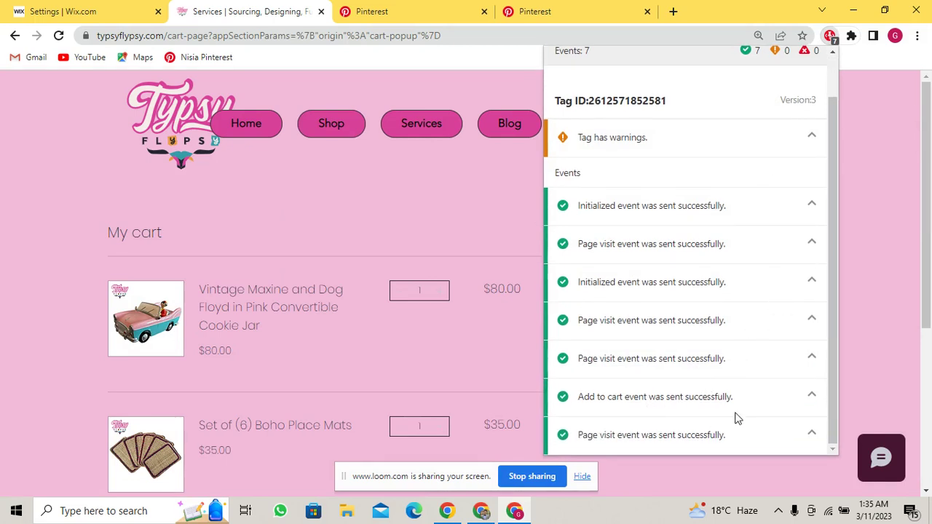
{"action": "left_click", "coordinate": [875, 298]}
{"action": "scroll", "coordinate": [801, 306], "scroll_direction": "down", "scroll_amount": 1}
Go to Typsy Flypsy checkout and confirm Tag Helper shows the checkout event, with a missing Order ID warning.
{"action": "scroll", "coordinate": [740, 316], "scroll_direction": "down", "scroll_amount": 1}
{"action": "left_click", "coordinate": [701, 267]}
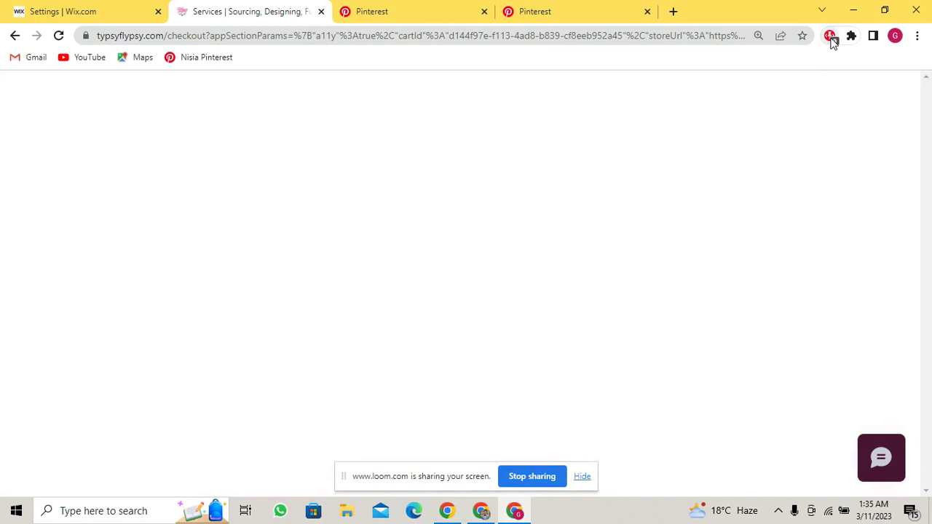
{"action": "left_click", "coordinate": [830, 36]}
{"action": "scroll", "coordinate": [759, 288], "scroll_direction": "down", "scroll_amount": 3}
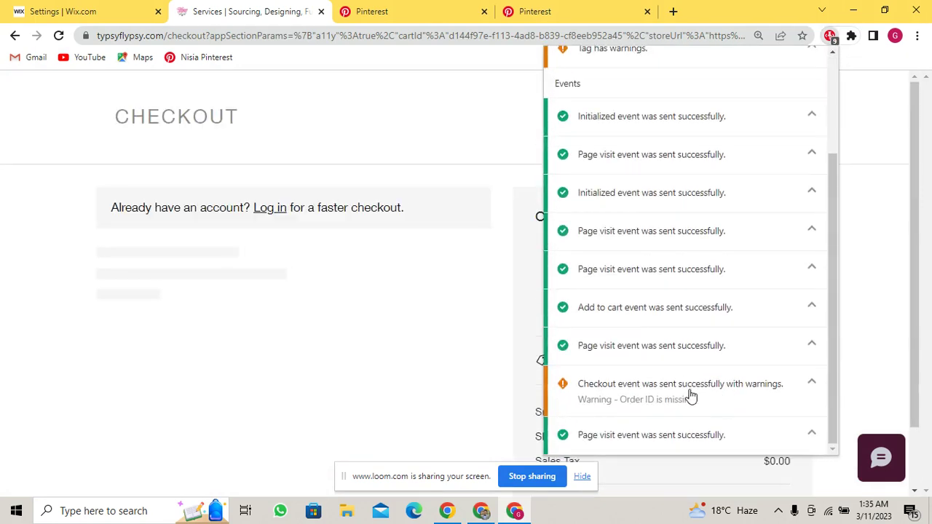